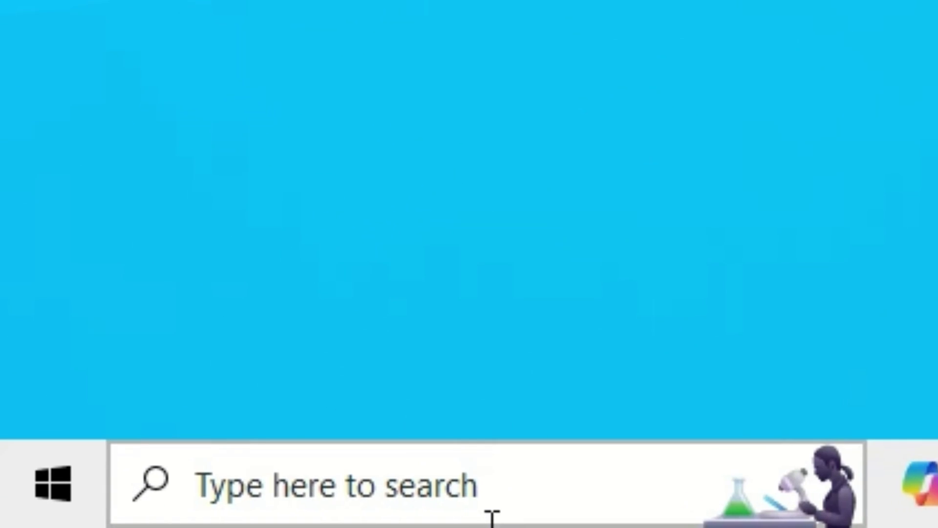
Open the advanced power settings of the AMD Ryzen Balanced plan via 'edit power plan'.
{"action": "left_click", "coordinate": [486, 513]}
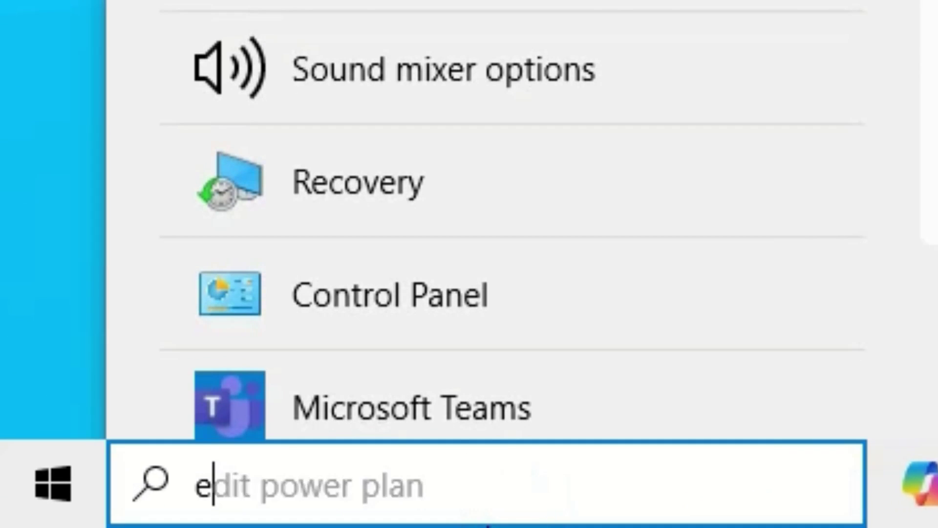
{"action": "type", "text": "edit power"}
{"action": "left_click", "coordinate": [299, 254]}
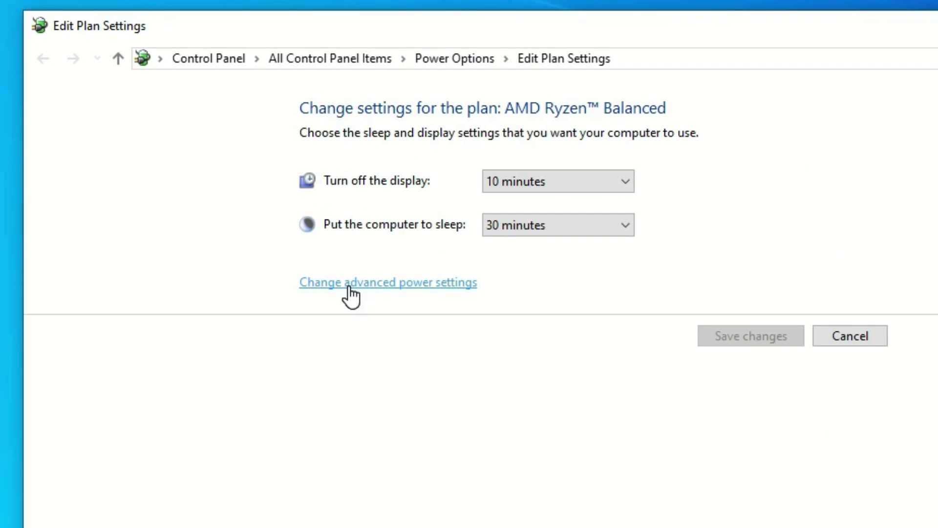
{"action": "left_click", "coordinate": [350, 288]}
{"action": "left_click_drag", "start_coordinate": [477, 295], "coordinate": [479, 362]}
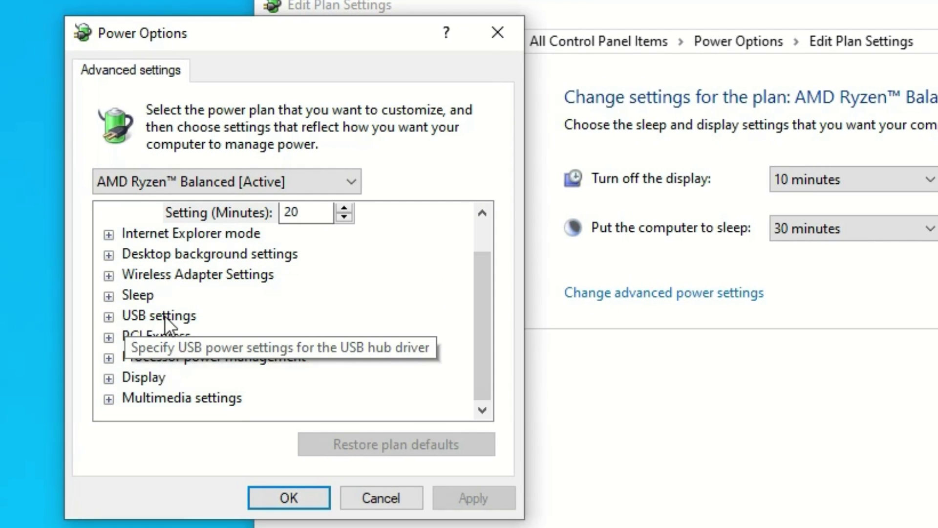
Set USB selective suspend to Disabled, apply it, and close the power plan windows.
{"action": "left_click", "coordinate": [109, 317]}
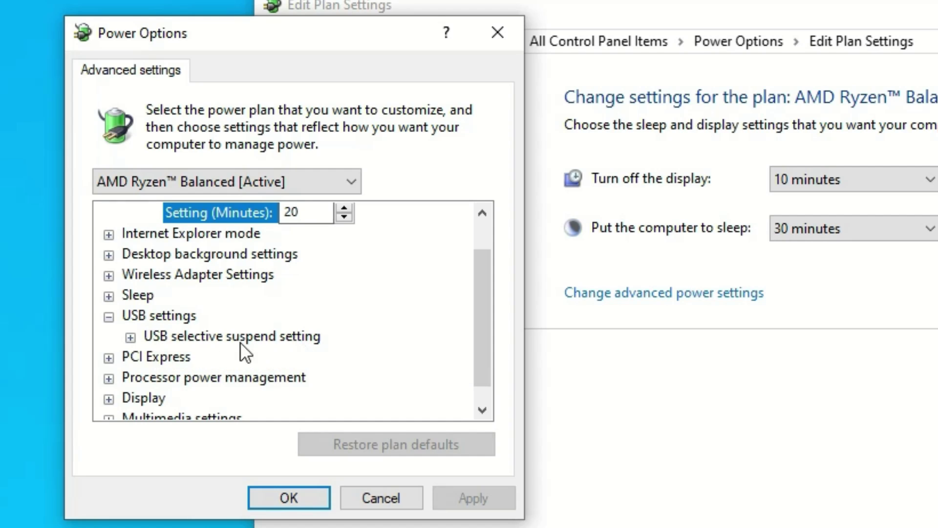
{"action": "left_click", "coordinate": [133, 338]}
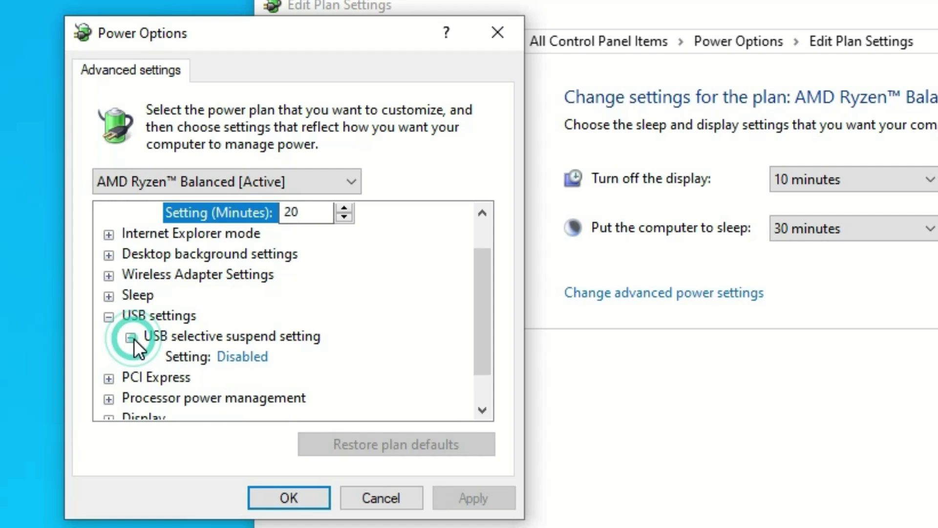
{"action": "left_click", "coordinate": [242, 359]}
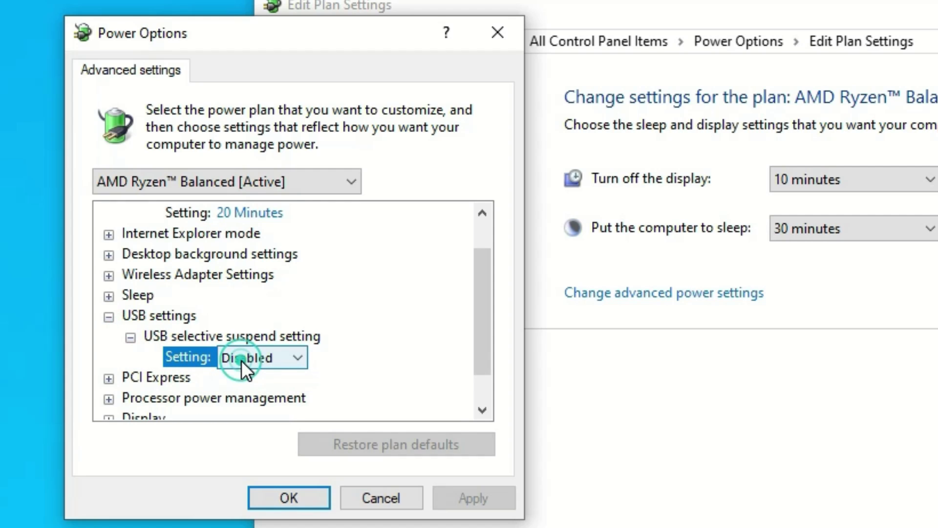
{"action": "left_click", "coordinate": [247, 394]}
{"action": "left_click", "coordinate": [256, 357]}
{"action": "left_click", "coordinate": [262, 378]}
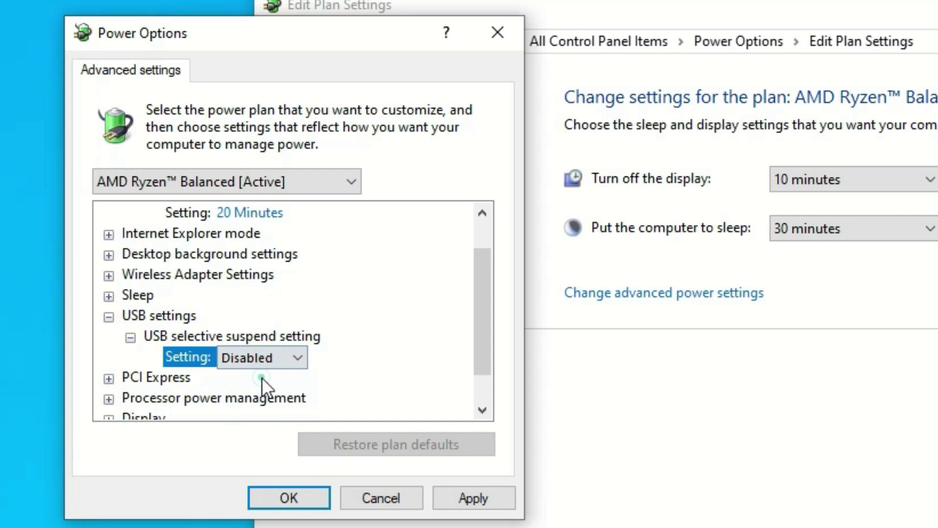
{"action": "left_click", "coordinate": [478, 502]}
{"action": "left_click", "coordinate": [299, 503]}
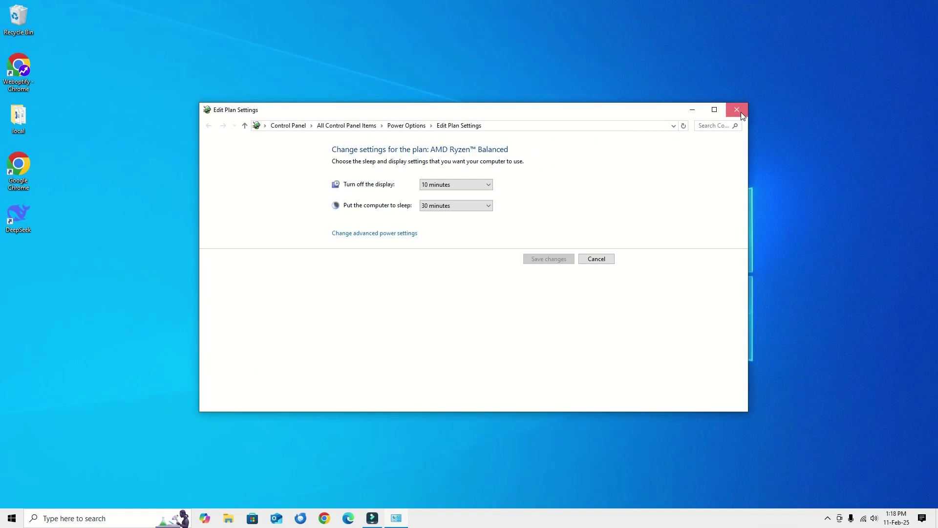
{"action": "left_click", "coordinate": [737, 110]}
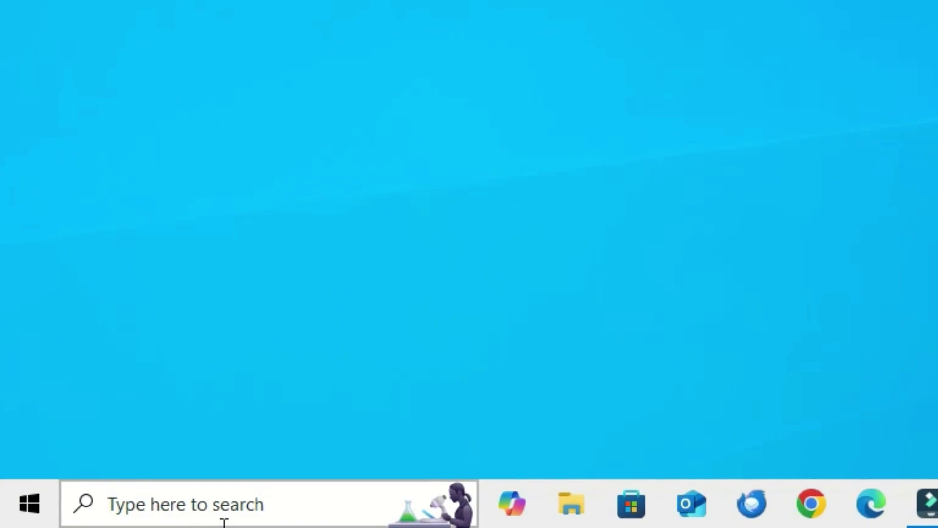
Browse to the C:\Windows folder in File Explorer.
{"action": "left_click", "coordinate": [88, 521]}
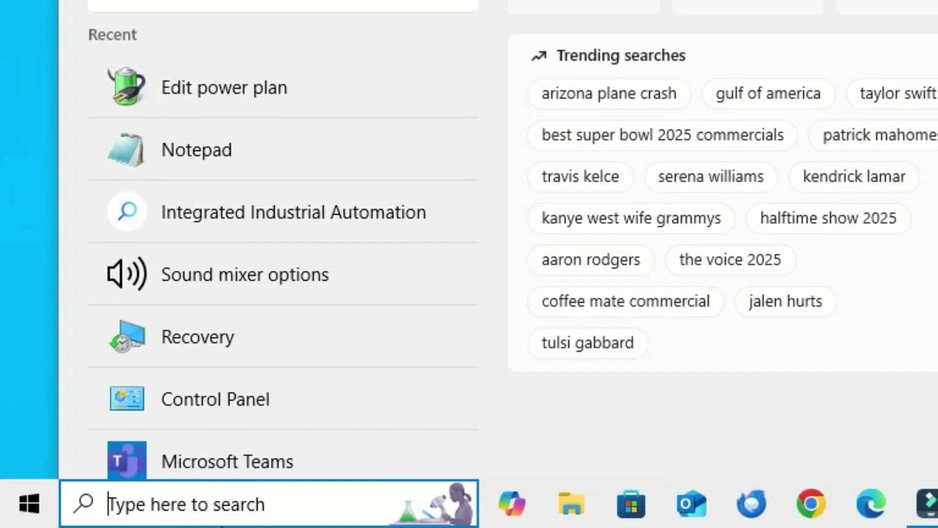
{"action": "type", "text": "explore"}
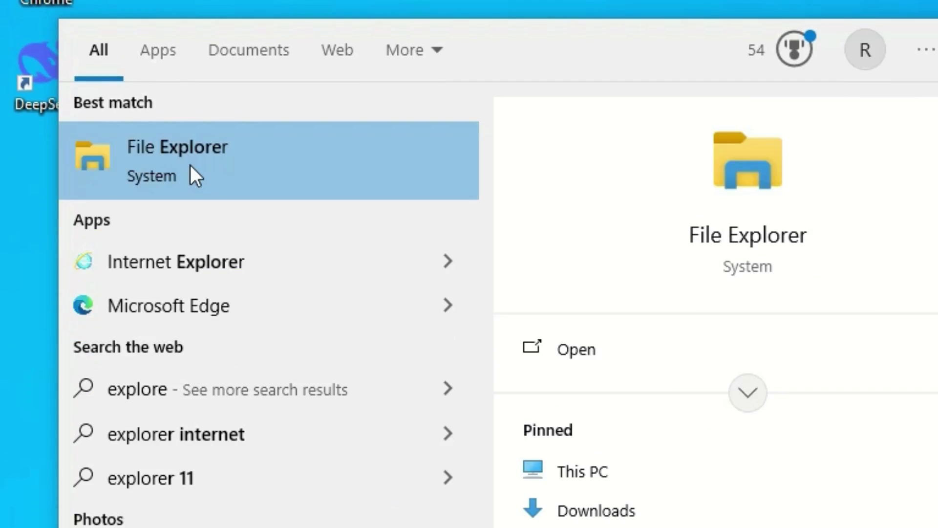
{"action": "left_click", "coordinate": [189, 166]}
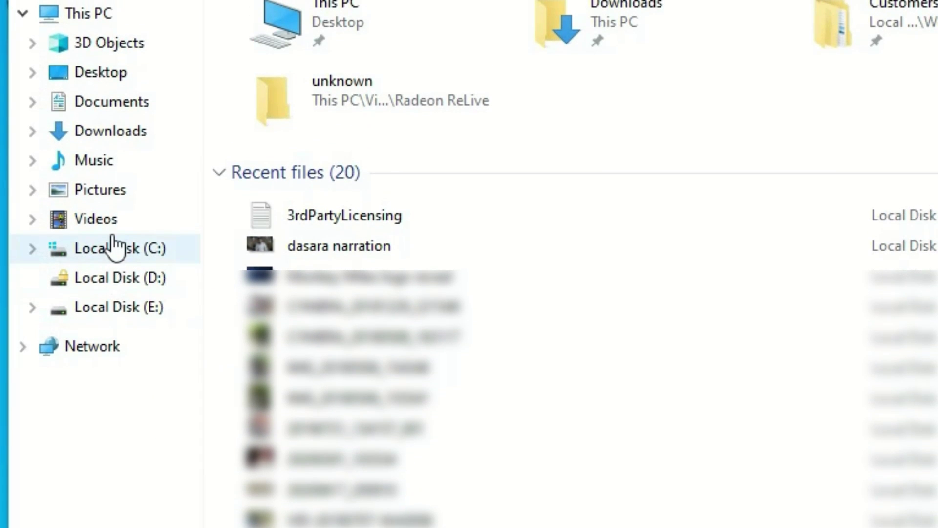
{"action": "left_click", "coordinate": [109, 250]}
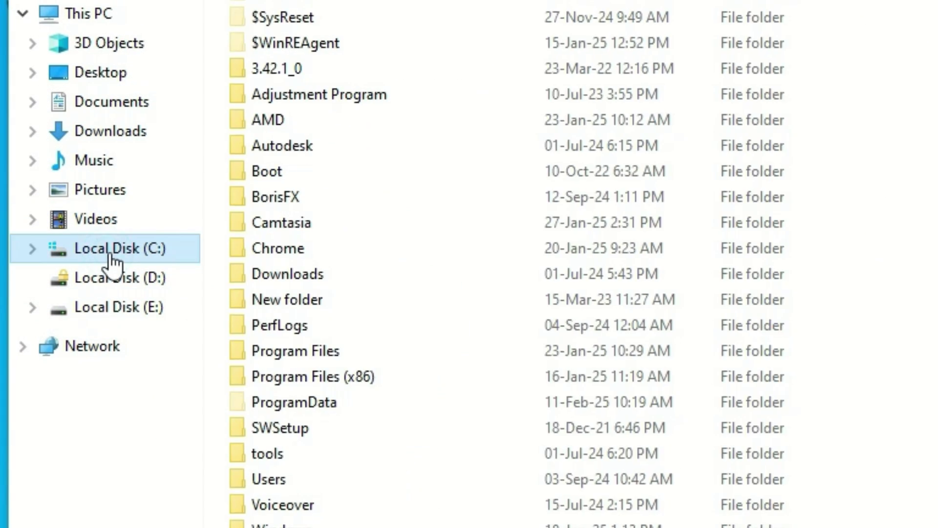
{"action": "mouse_move", "coordinate": [186, 437]}
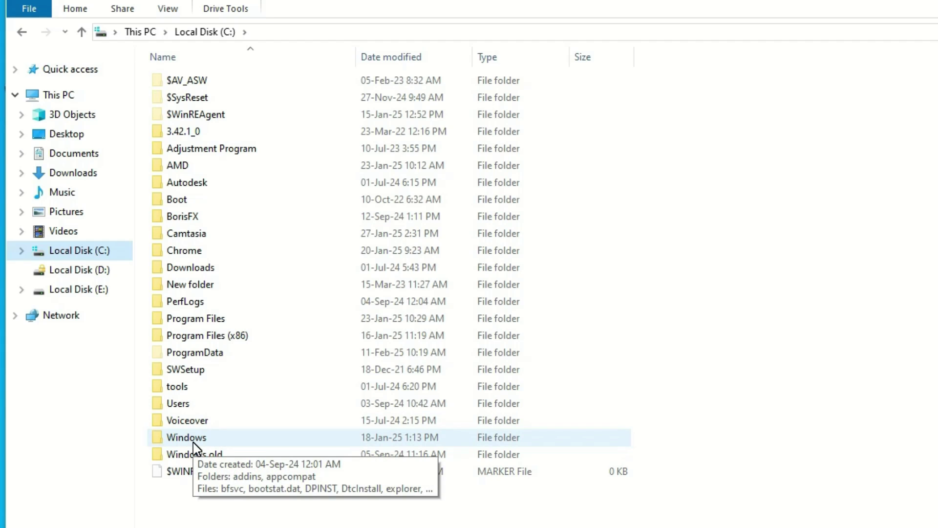
{"action": "double_click", "coordinate": [193, 442]}
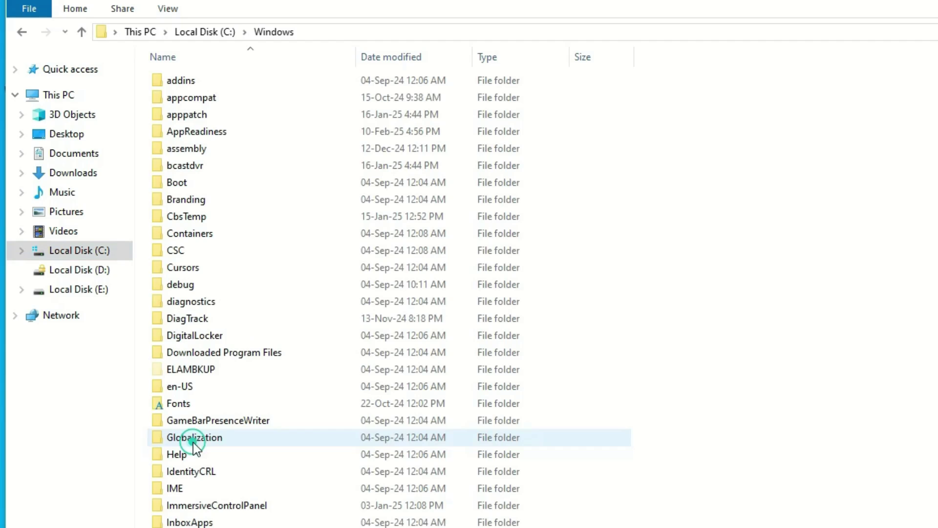
{"action": "key", "text": "alt"}
{"action": "scroll", "coordinate": [260, 458], "scroll_direction": "down", "scroll_amount": 2}
{"action": "scroll", "coordinate": [260, 458], "scroll_direction": "down", "scroll_amount": 4}
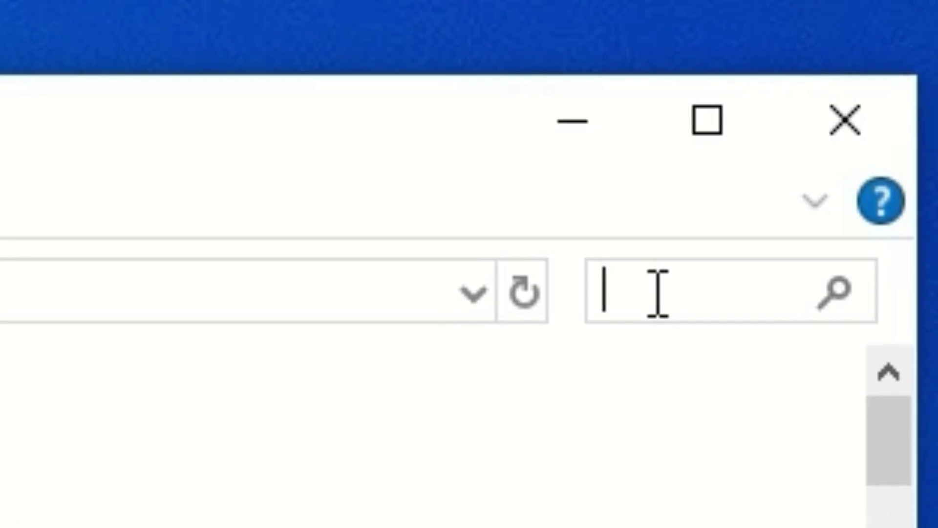
Find the wpdmtp setup file, install it, and dismiss the success message.
{"action": "type", "text": "wpdmtp"}
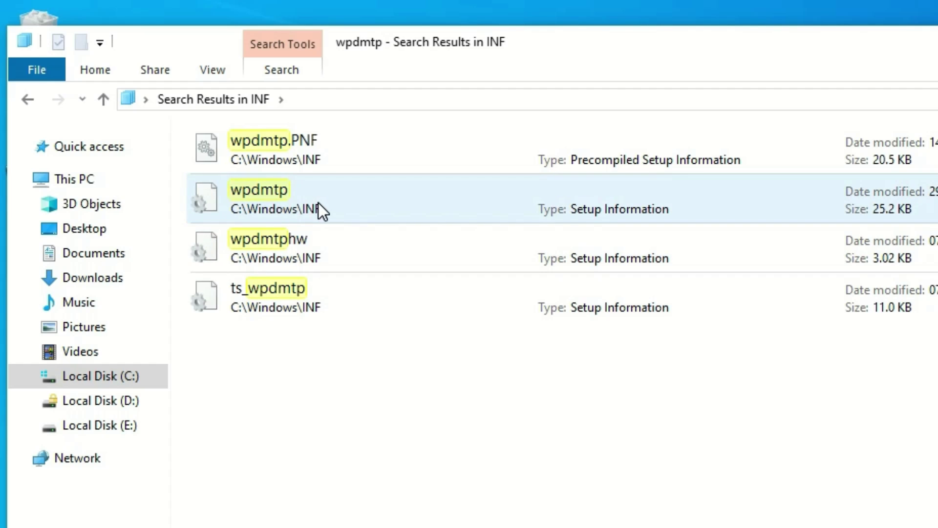
{"action": "right_click", "coordinate": [319, 203]}
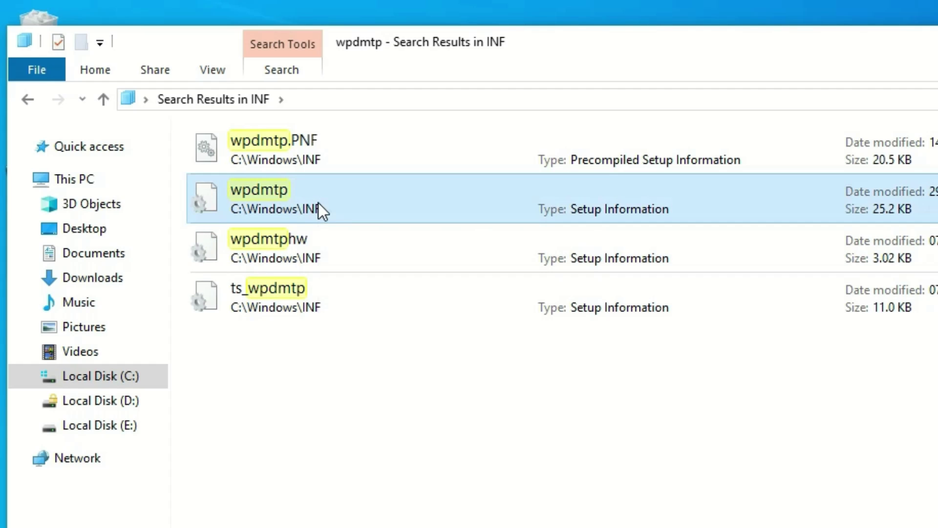
{"action": "left_click", "coordinate": [366, 262]}
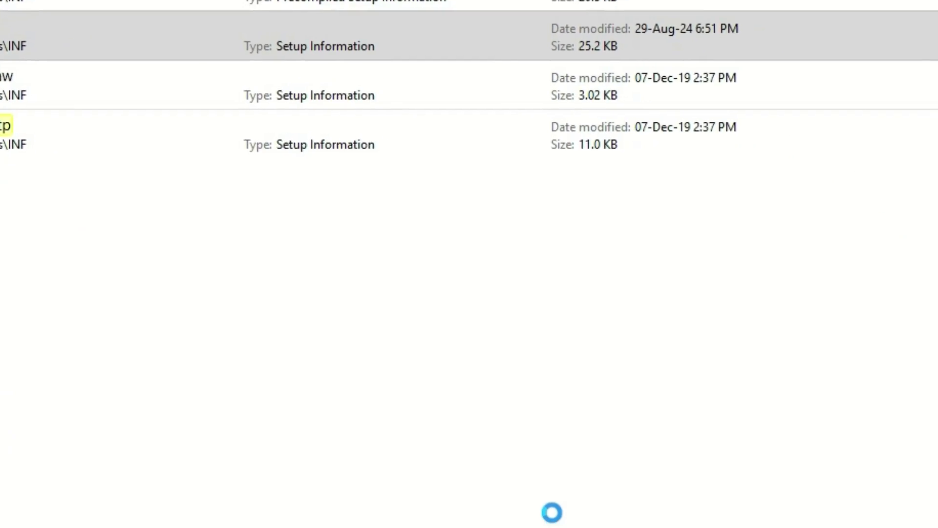
{"action": "left_click", "coordinate": [755, 369]}
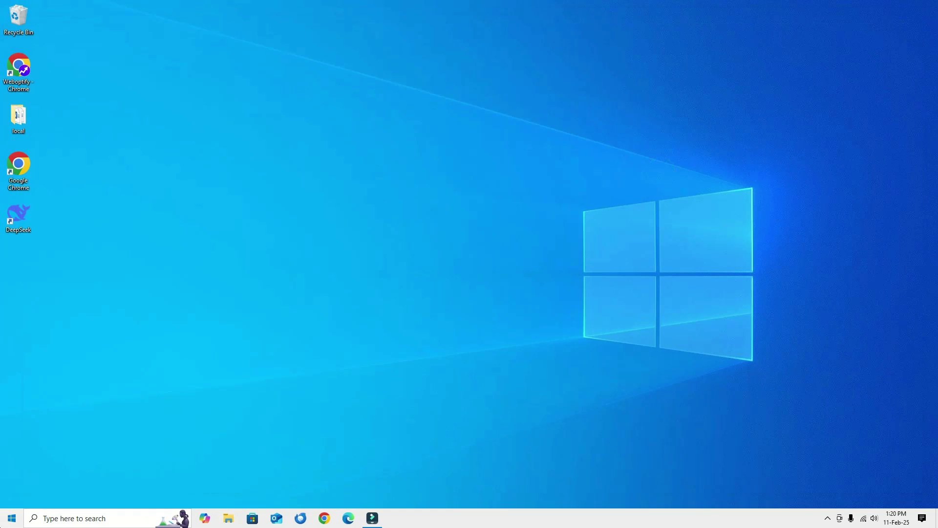
Restart the computer from the Start menu's power options.
{"action": "left_click", "coordinate": [12, 518]}
{"action": "left_click", "coordinate": [13, 498]}
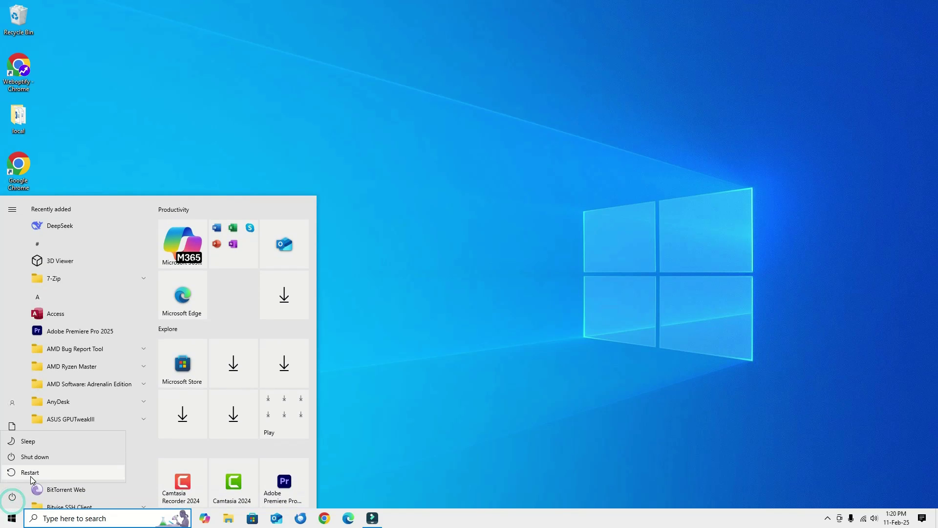
{"action": "left_click", "coordinate": [34, 473]}
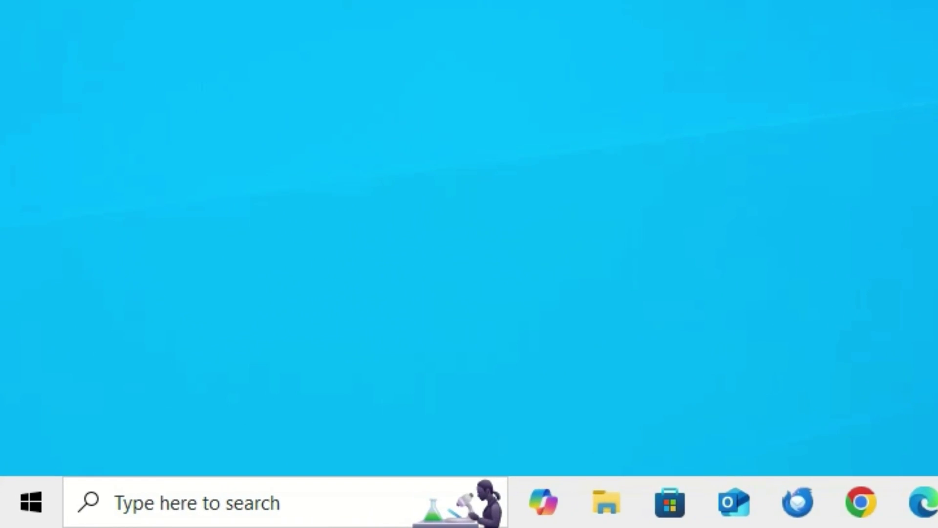
Expand Universal Serial Bus controllers in Device Manager and select USB Mass Storage Device.
{"action": "left_click", "coordinate": [267, 508]}
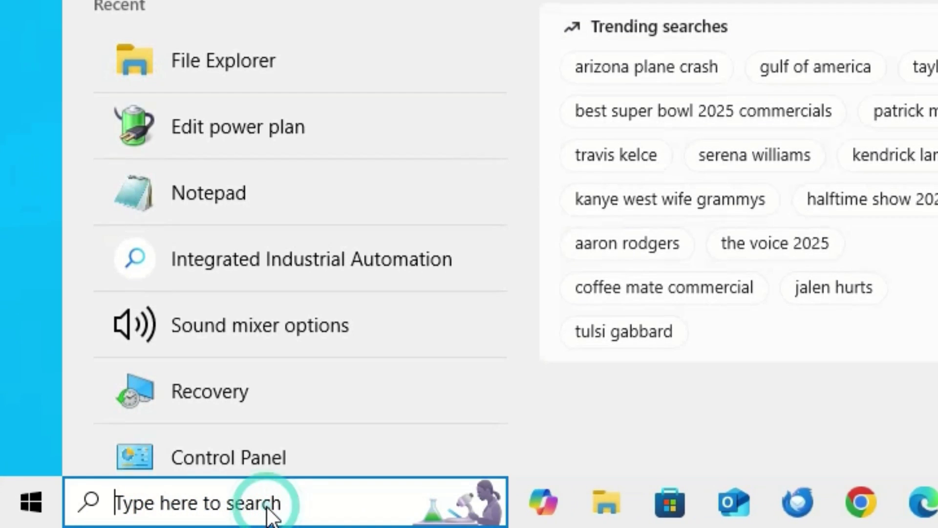
{"action": "type", "text": "device manager"}
{"action": "left_click", "coordinate": [272, 227]}
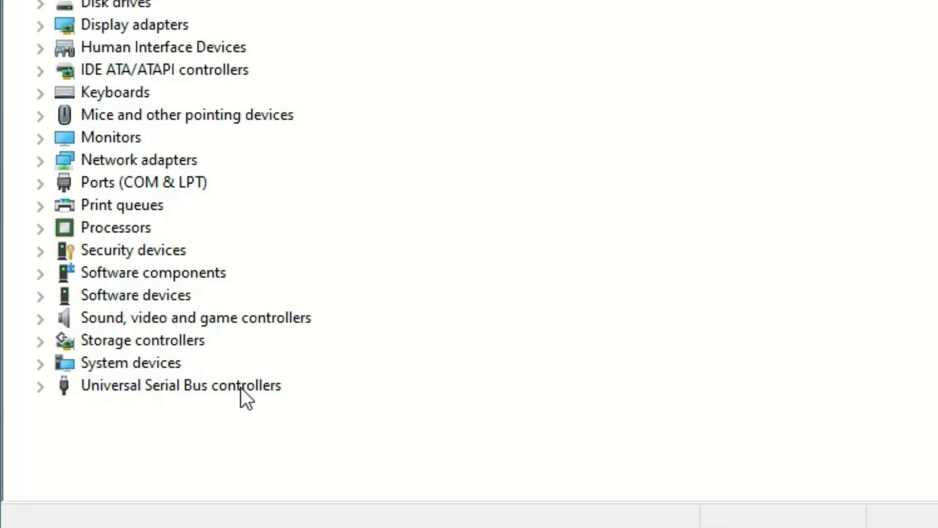
{"action": "left_click", "coordinate": [42, 410]}
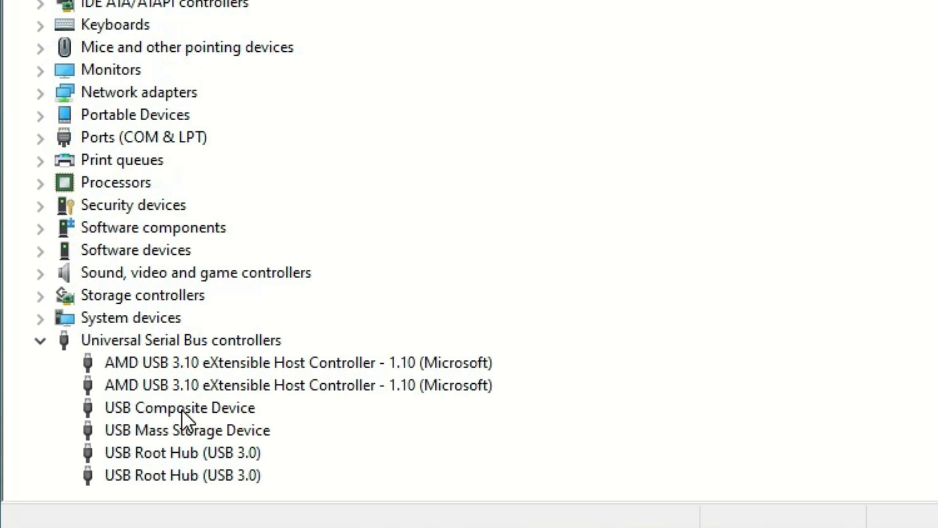
{"action": "left_click", "coordinate": [151, 430]}
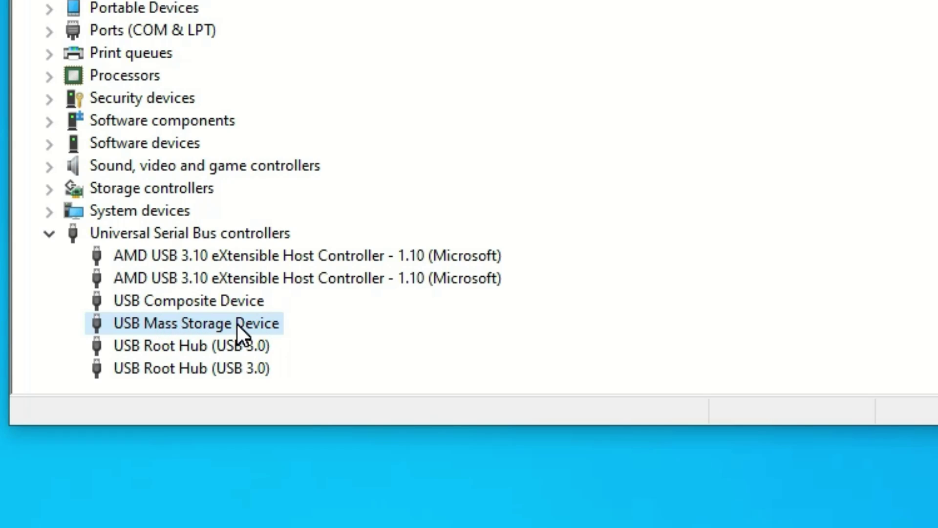
{"action": "right_click", "coordinate": [196, 329]}
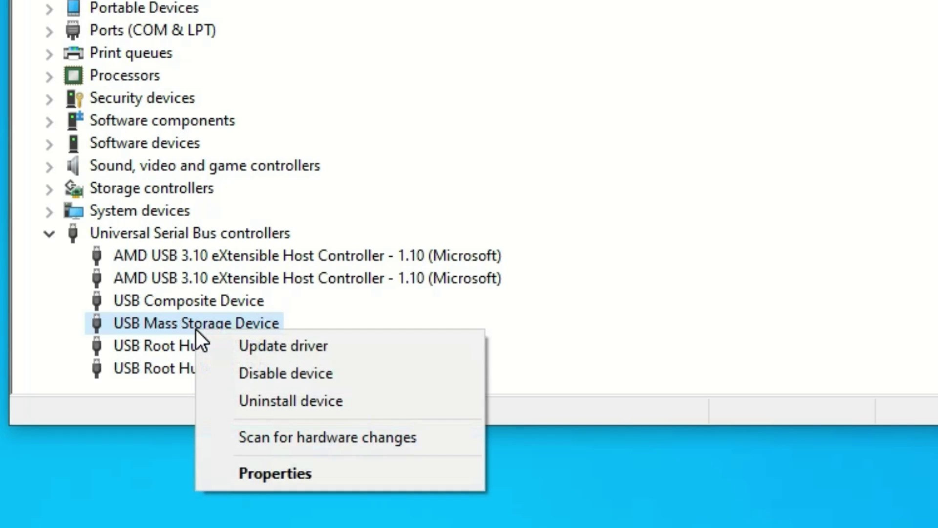
{"action": "left_click", "coordinate": [281, 346]}
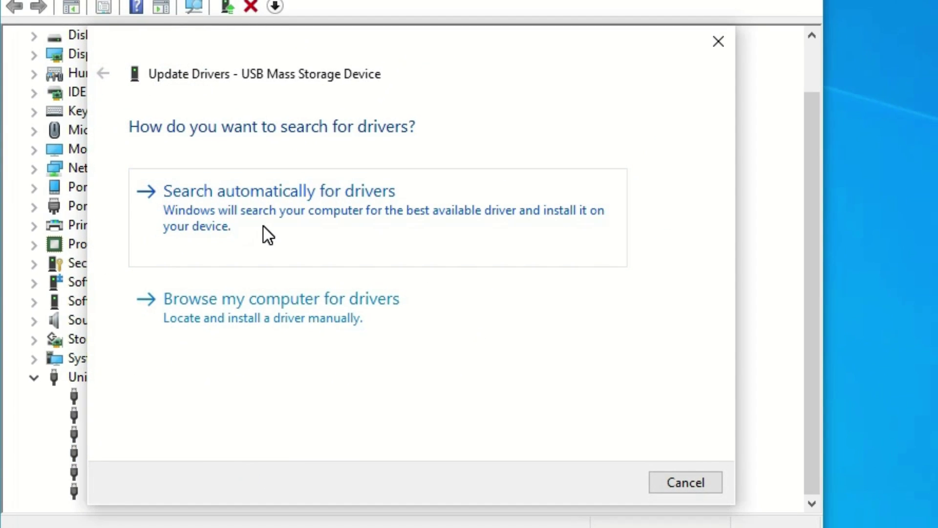
{"action": "left_click", "coordinate": [263, 226]}
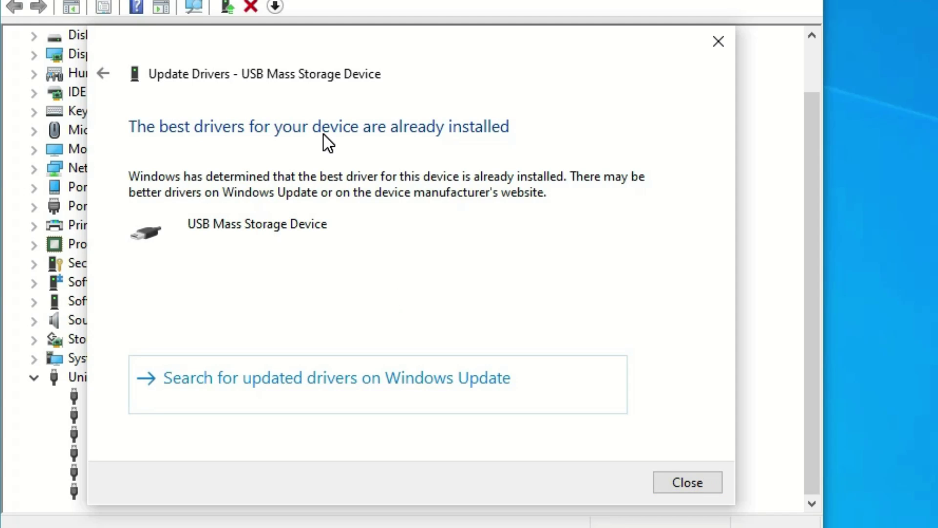
{"action": "left_click", "coordinate": [669, 486]}
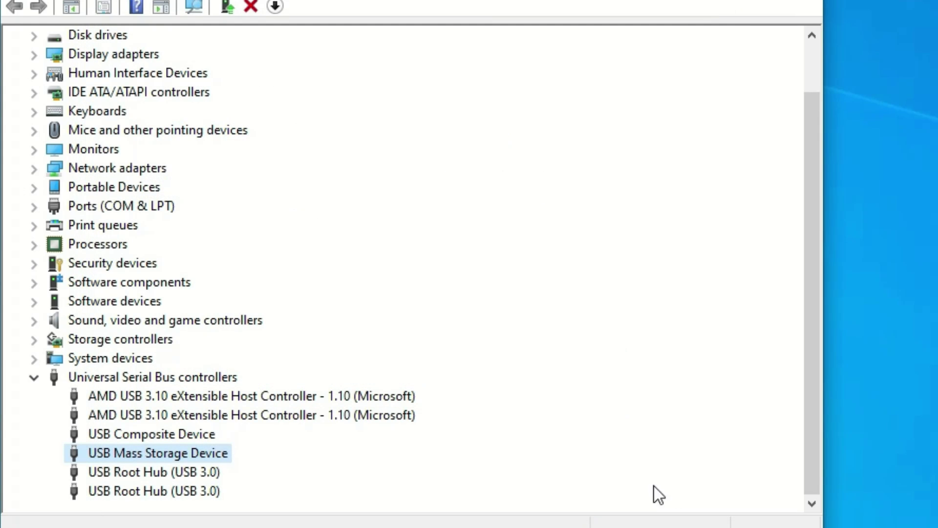
{"action": "right_click", "coordinate": [215, 455]}
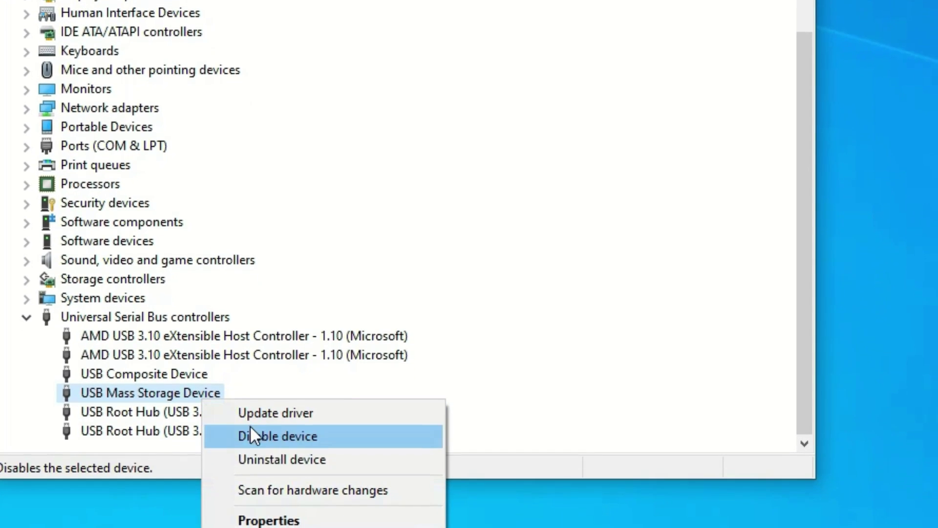
{"action": "left_click", "coordinate": [260, 450]}
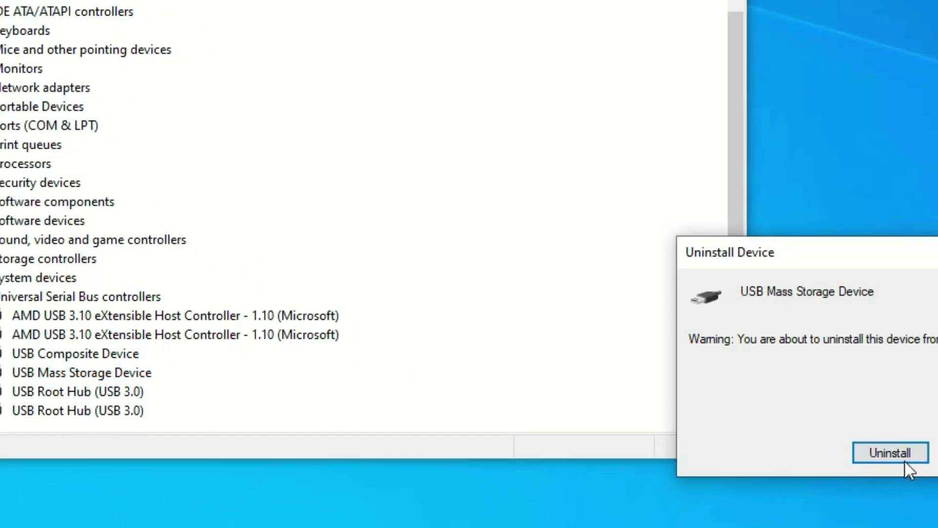
{"action": "left_click", "coordinate": [767, 400]}
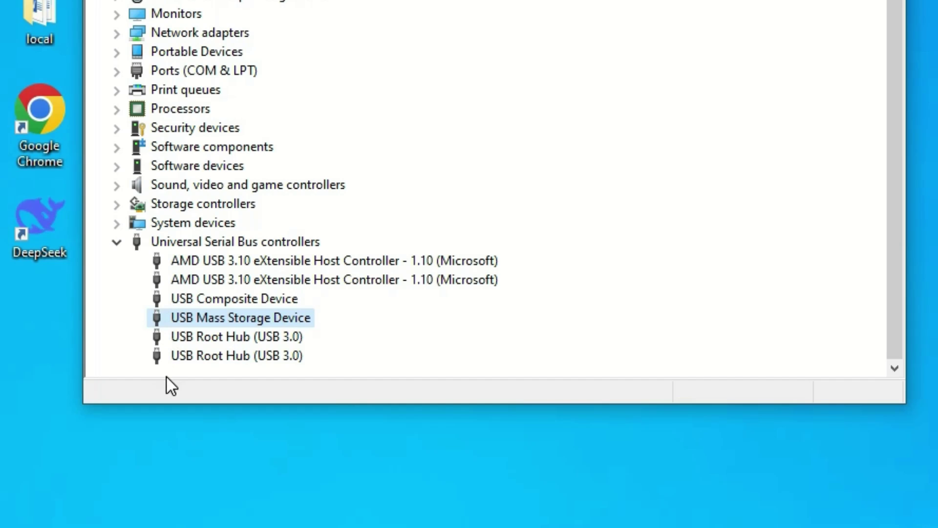
{"action": "right_click", "coordinate": [249, 264]}
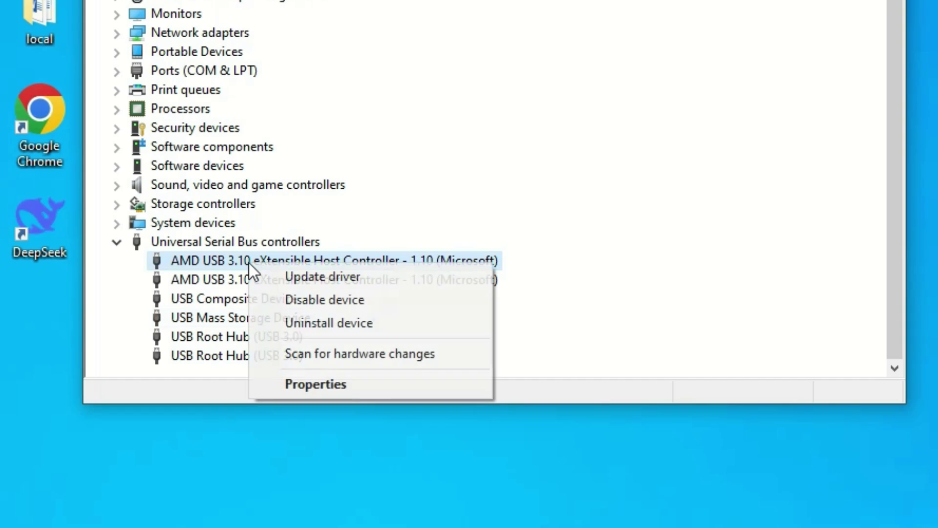
{"action": "left_click", "coordinate": [296, 277]}
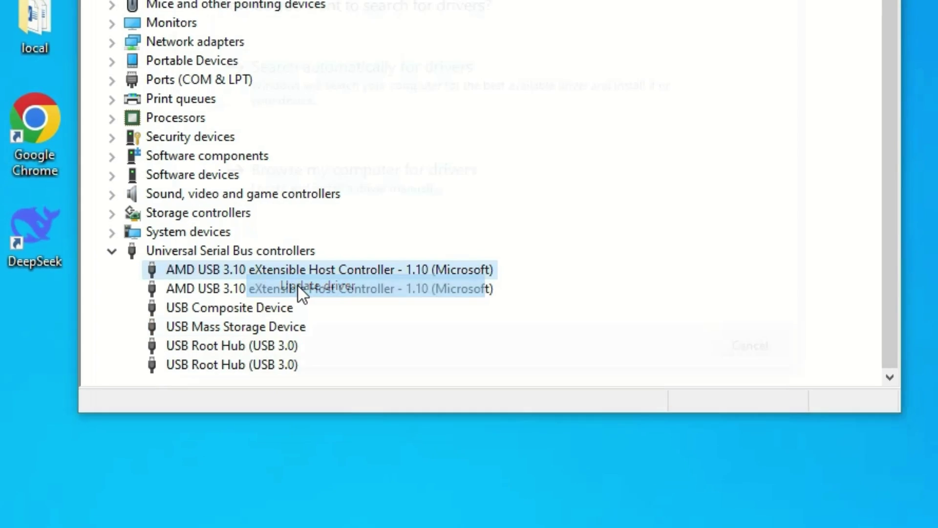
{"action": "left_click", "coordinate": [320, 186]}
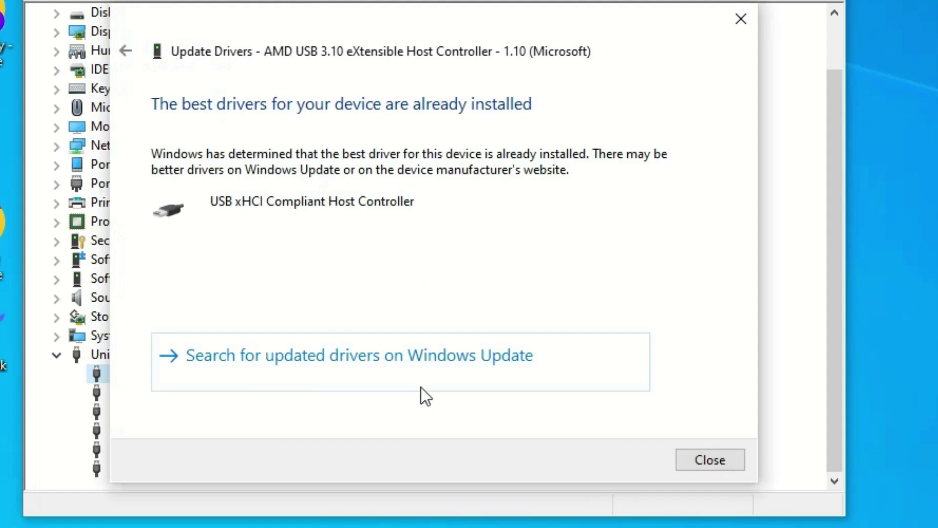
{"action": "right_click", "coordinate": [385, 398]}
{"action": "left_click", "coordinate": [429, 413]}
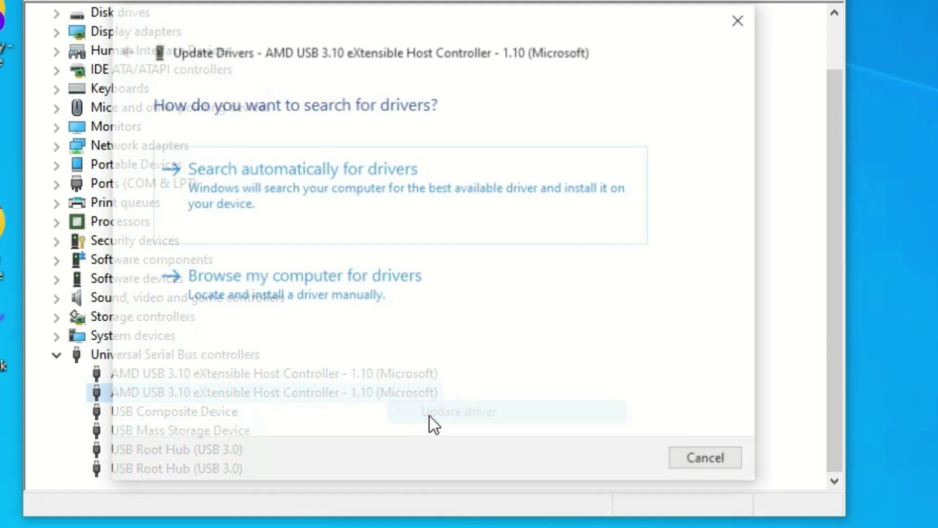
{"action": "key", "text": "Escape"}
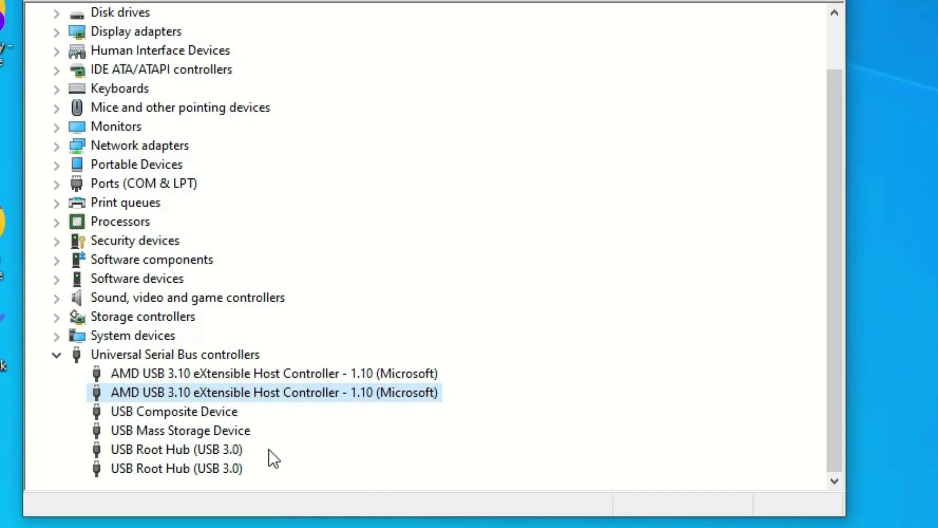
Install the USB xHCI Compliant Host Controller driver on the first AMD USB controller, then close Device Manager.
{"action": "right_click", "coordinate": [201, 372]}
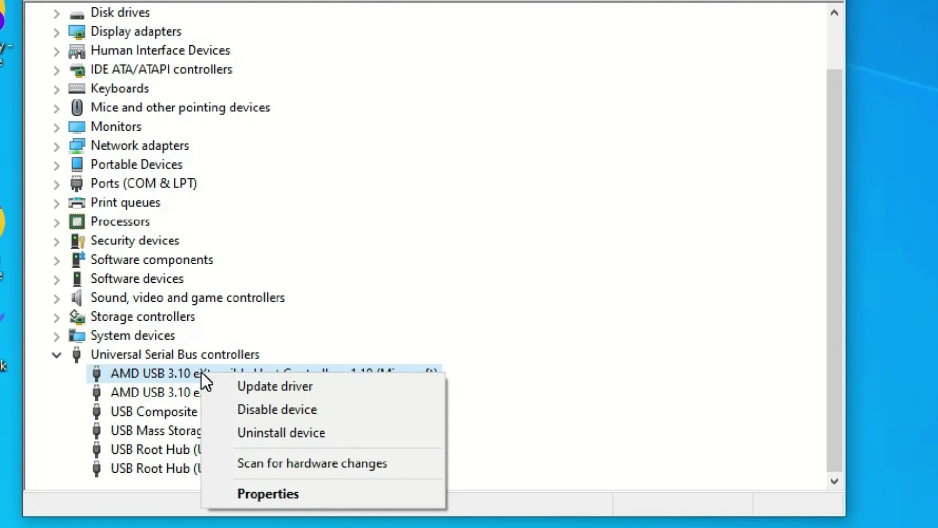
{"action": "left_click", "coordinate": [289, 394]}
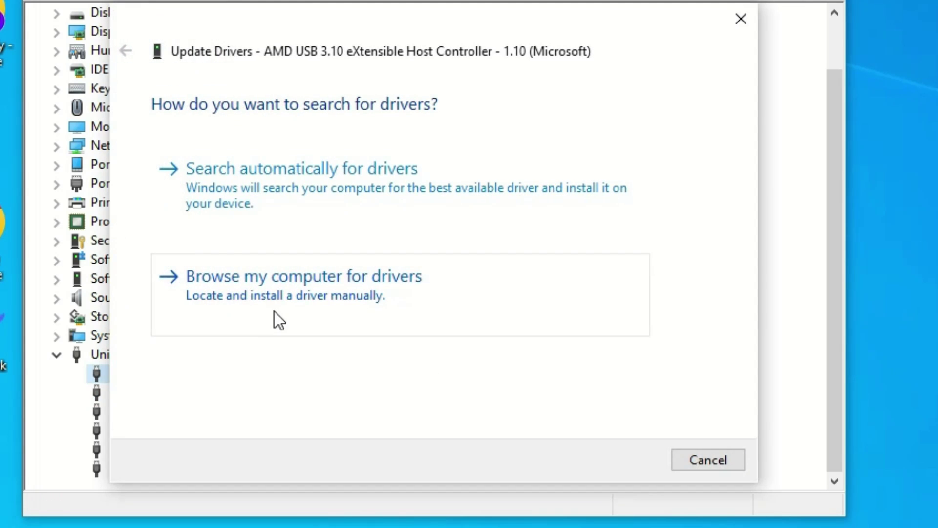
{"action": "left_click", "coordinate": [274, 311]}
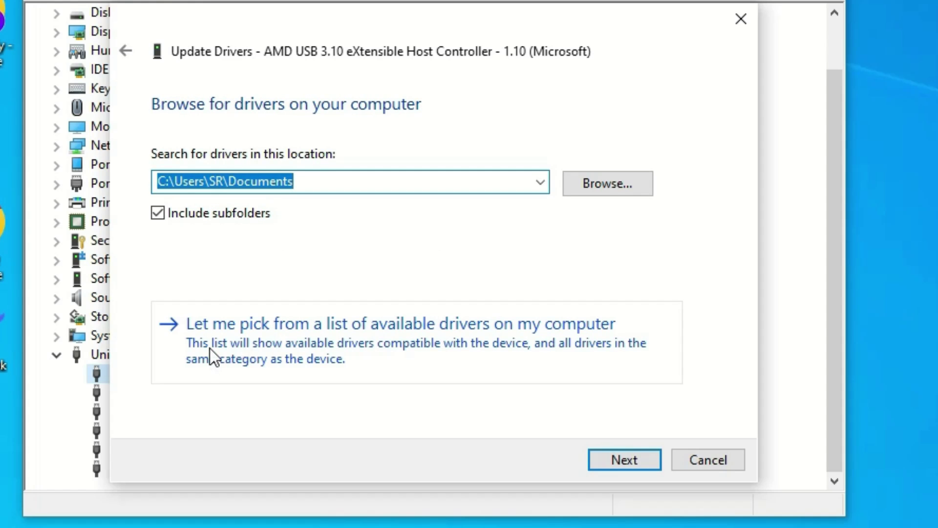
{"action": "left_click", "coordinate": [256, 348]}
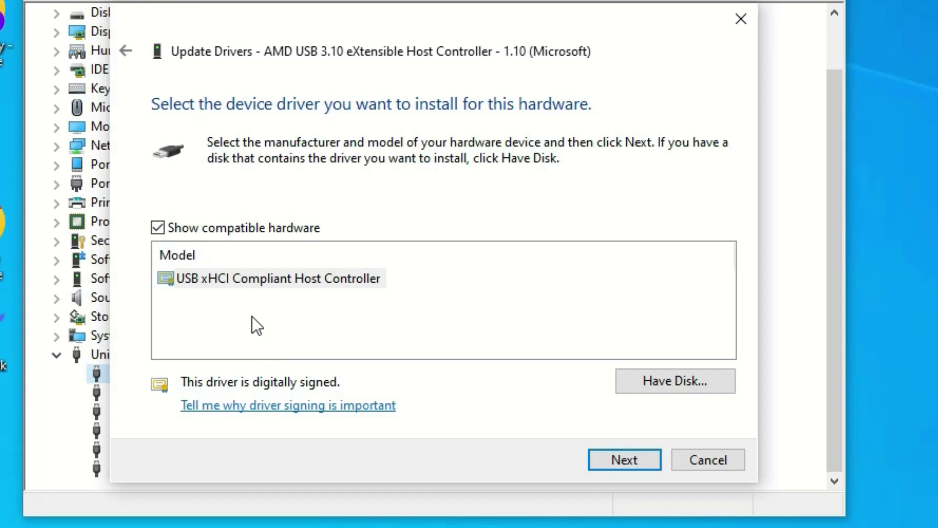
{"action": "left_click", "coordinate": [262, 286]}
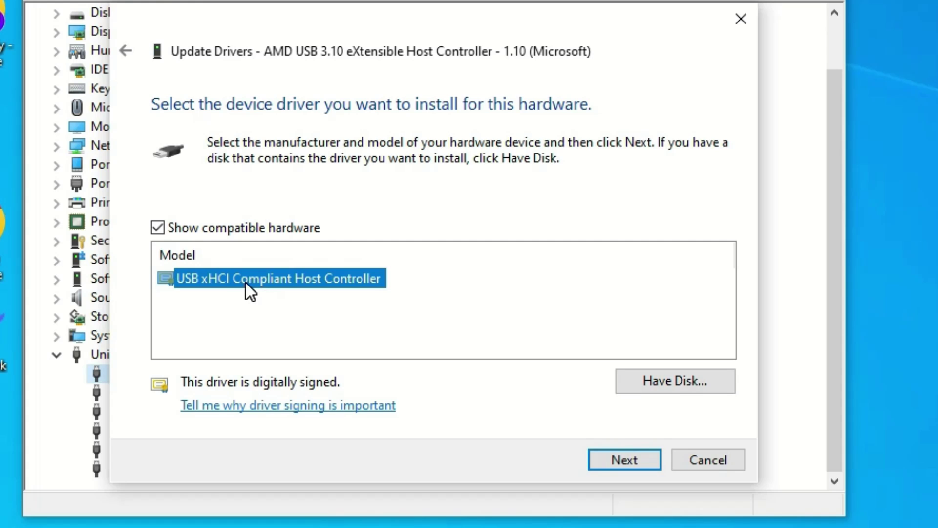
{"action": "left_click", "coordinate": [614, 462]}
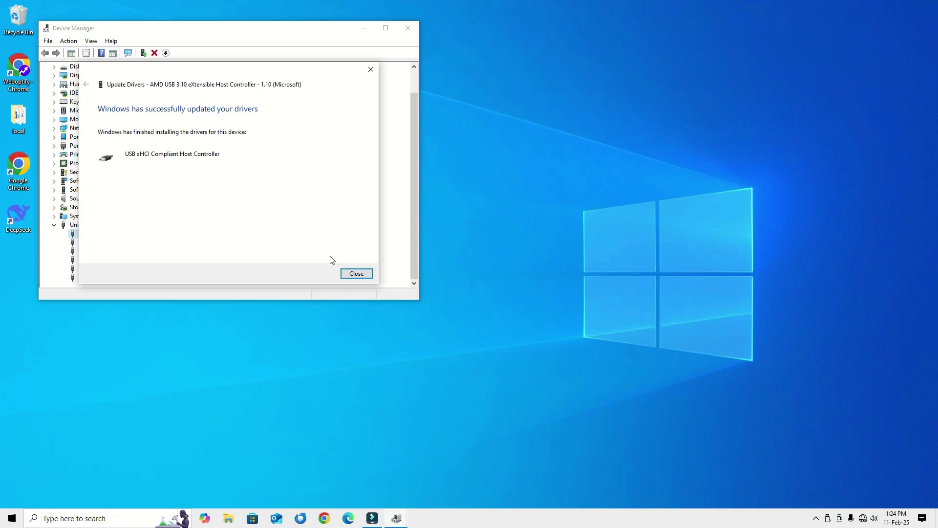
{"action": "left_click", "coordinate": [356, 272]}
{"action": "left_click", "coordinate": [409, 32]}
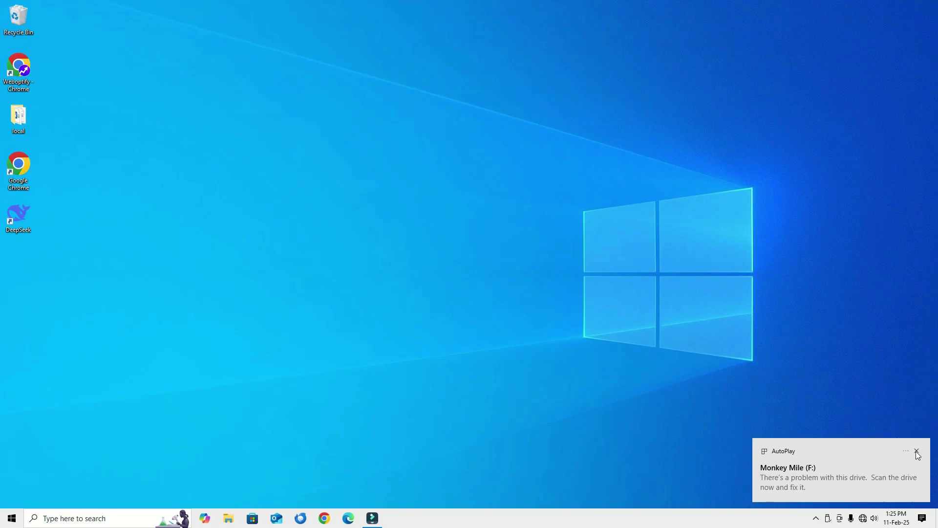
Dismiss the AutoPlay drive notice and launch Disk Management from a 'disk management' search.
{"action": "left_click", "coordinate": [916, 451]}
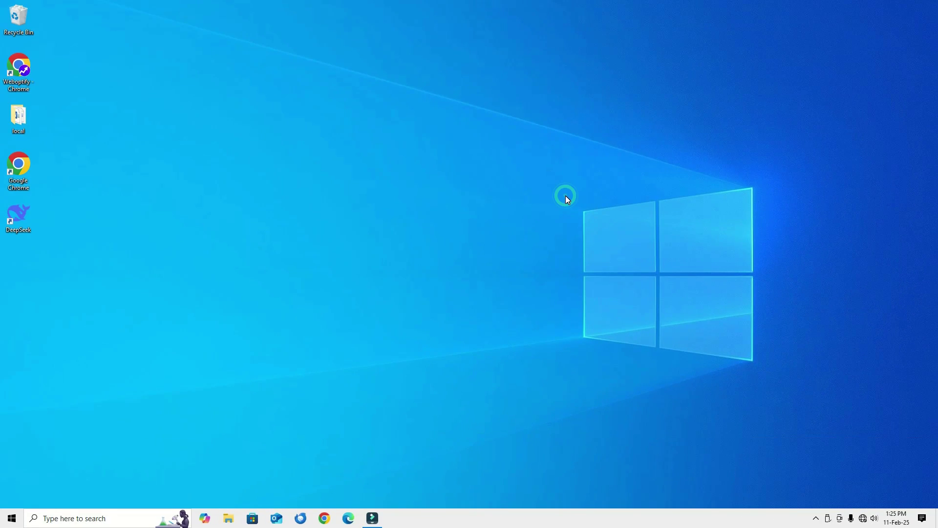
{"action": "left_click", "coordinate": [157, 518]}
{"action": "type", "text": "d"}
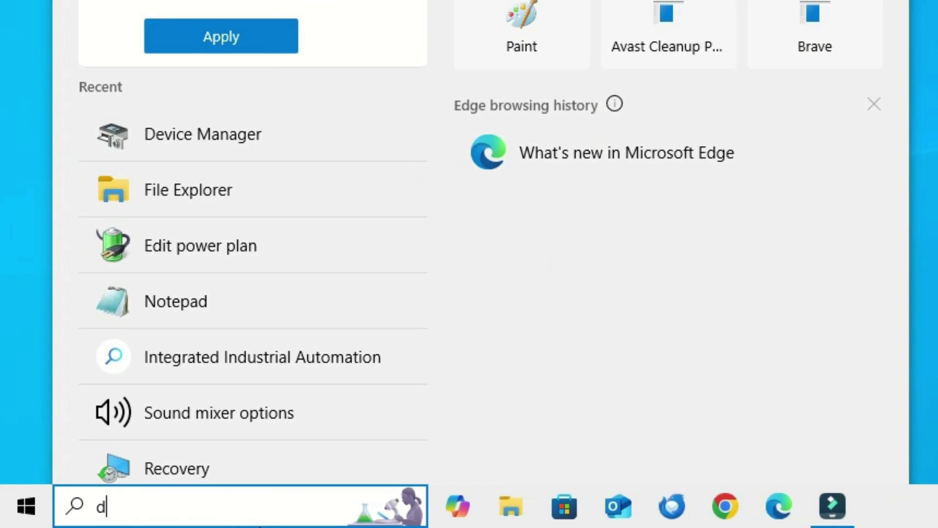
{"action": "type", "text": "isk mana"}
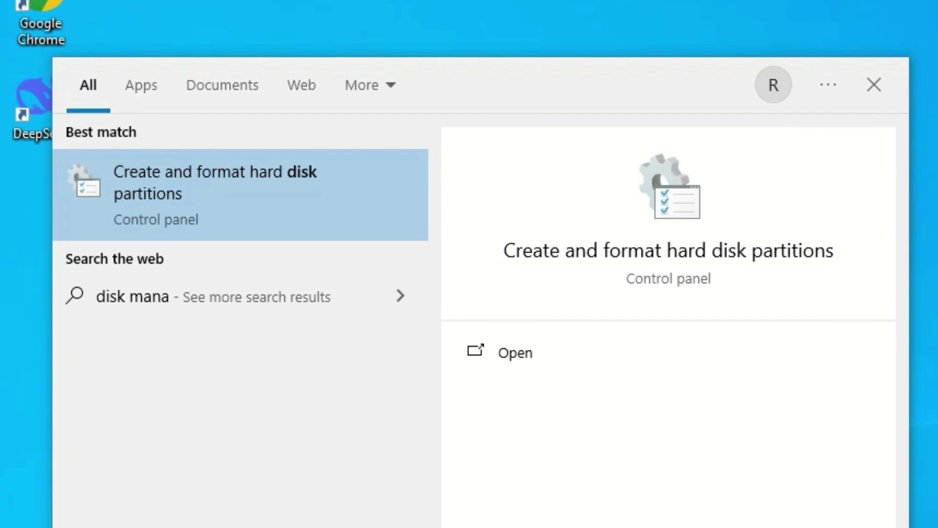
{"action": "type", "text": "gement"}
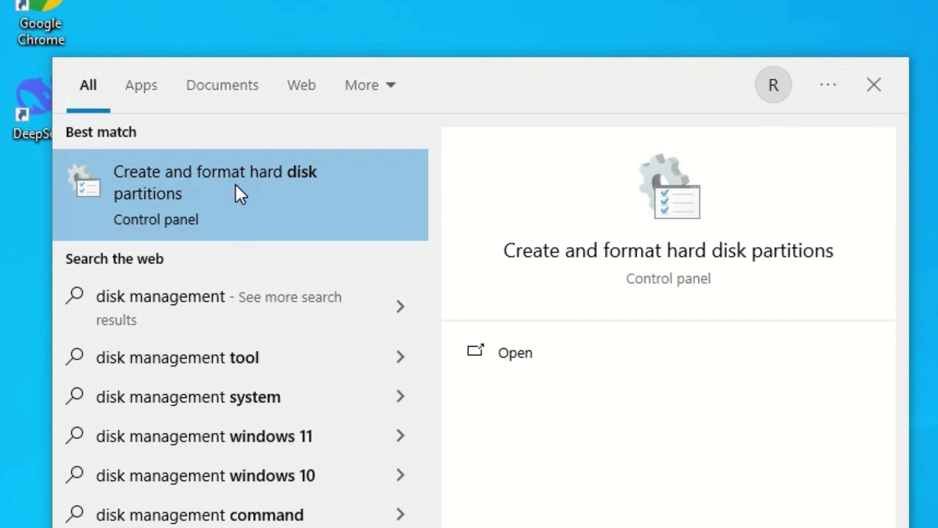
{"action": "left_click", "coordinate": [236, 184]}
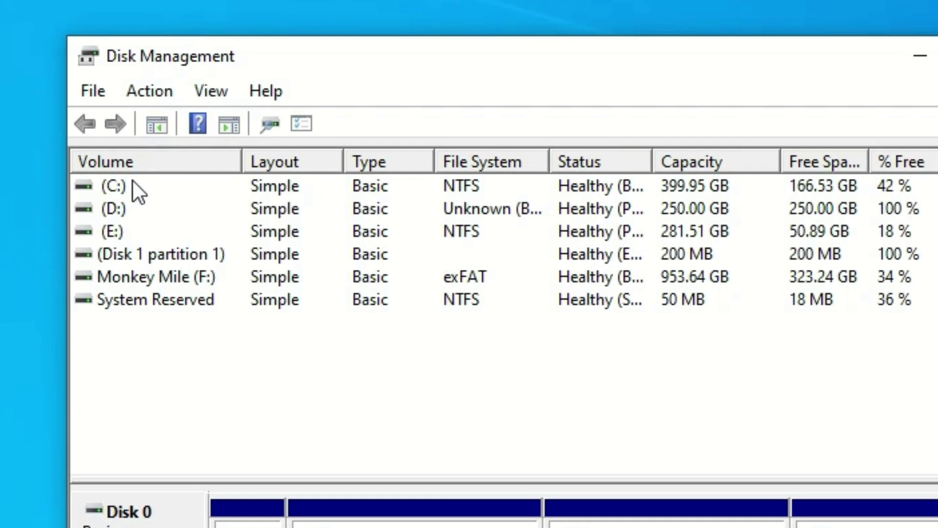
Reassign Monkey Mile from drive letter F: to P: and accept the warning.
{"action": "left_click", "coordinate": [146, 286]}
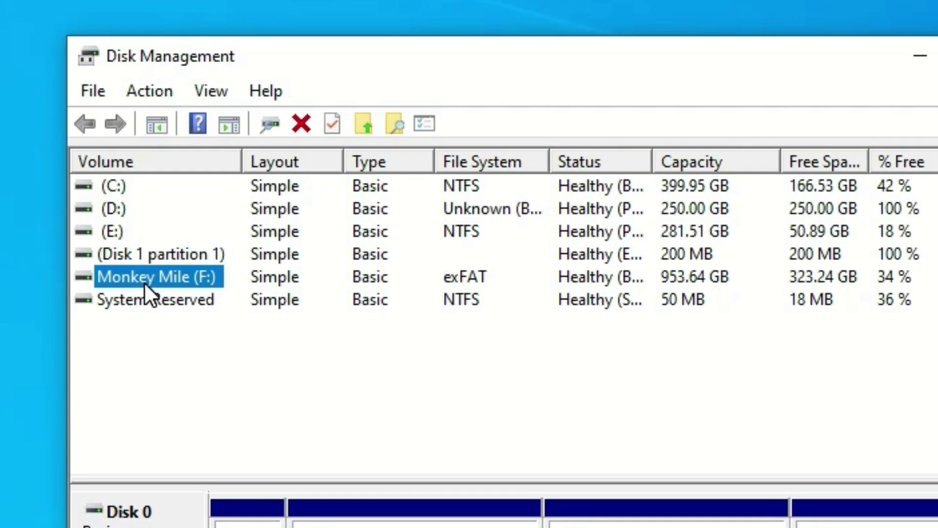
{"action": "right_click", "coordinate": [144, 284]}
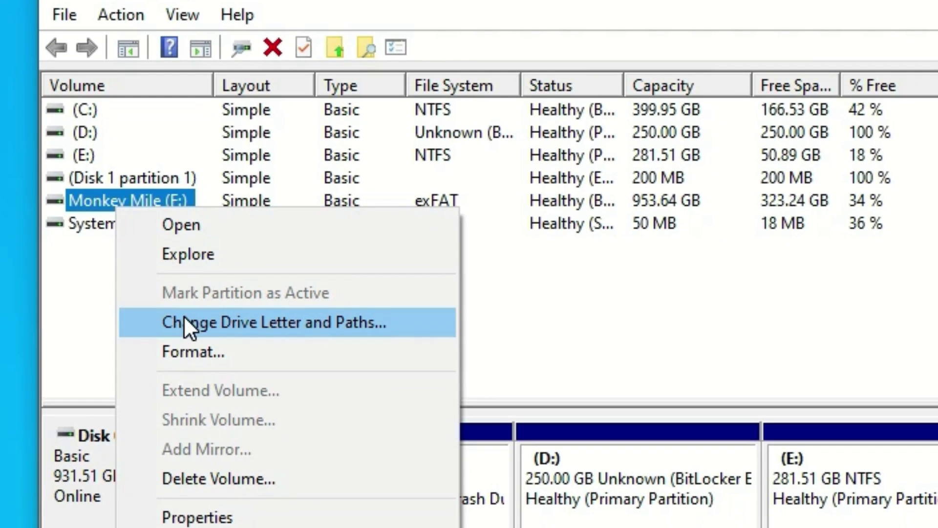
{"action": "left_click", "coordinate": [191, 320]}
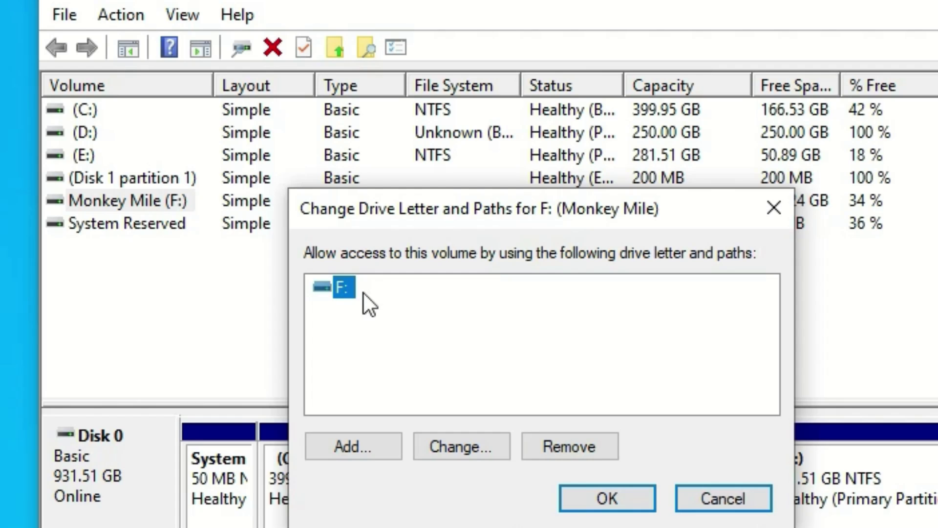
{"action": "left_click", "coordinate": [440, 451]}
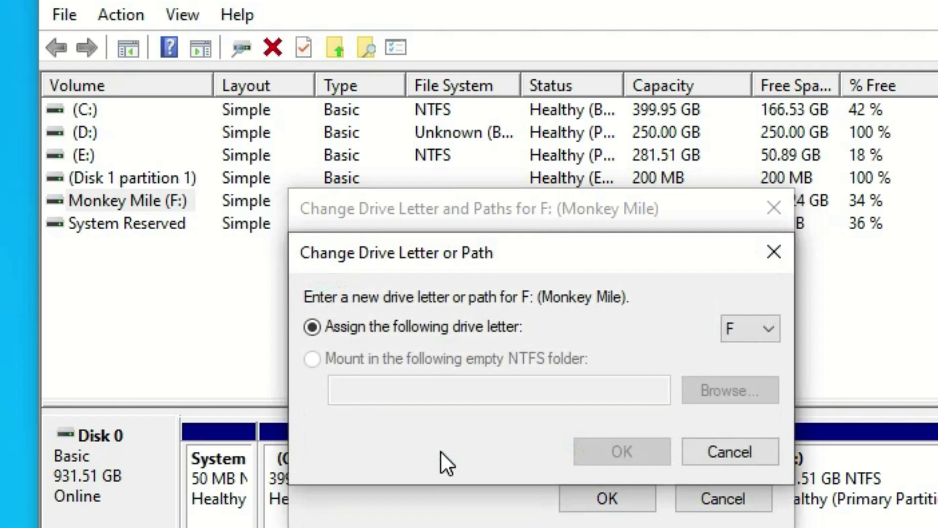
{"action": "left_click", "coordinate": [738, 333]}
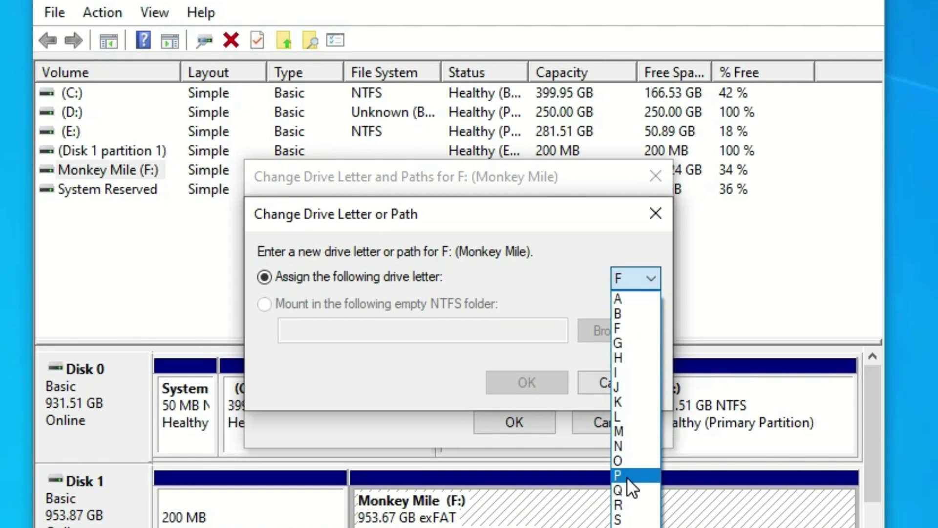
{"action": "left_click", "coordinate": [626, 475]}
{"action": "left_click", "coordinate": [527, 382]}
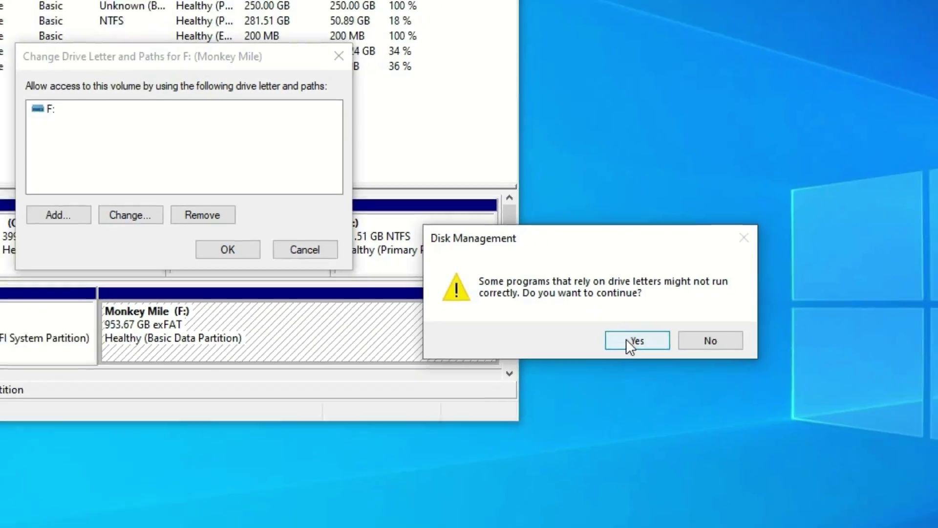
{"action": "left_click", "coordinate": [628, 339]}
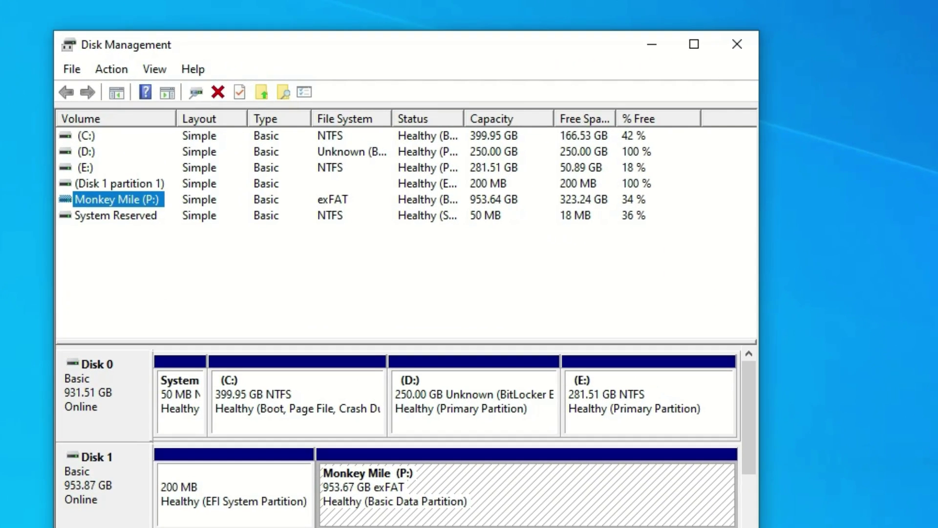
Open the Format dialog for Monkey Mile (P:) and choose exFAT with quick format.
{"action": "left_click", "coordinate": [374, 279]}
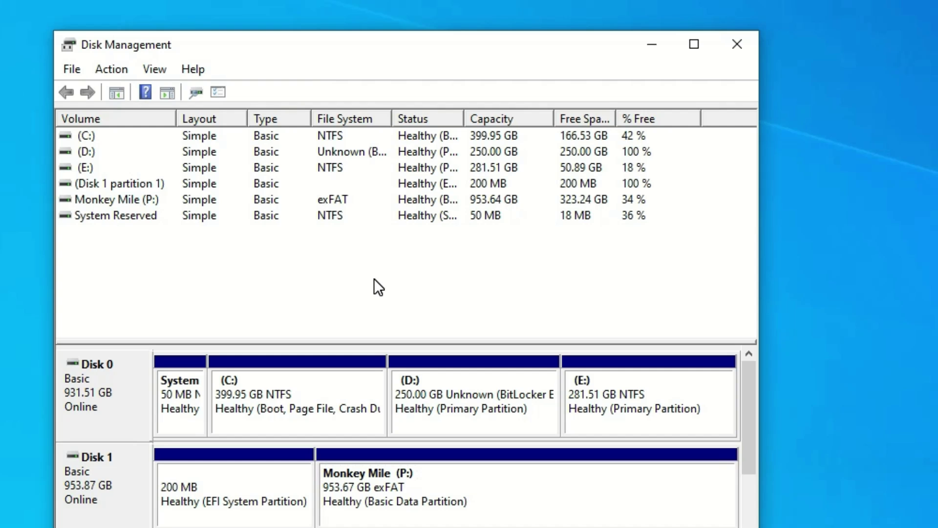
{"action": "left_click", "coordinate": [118, 200]}
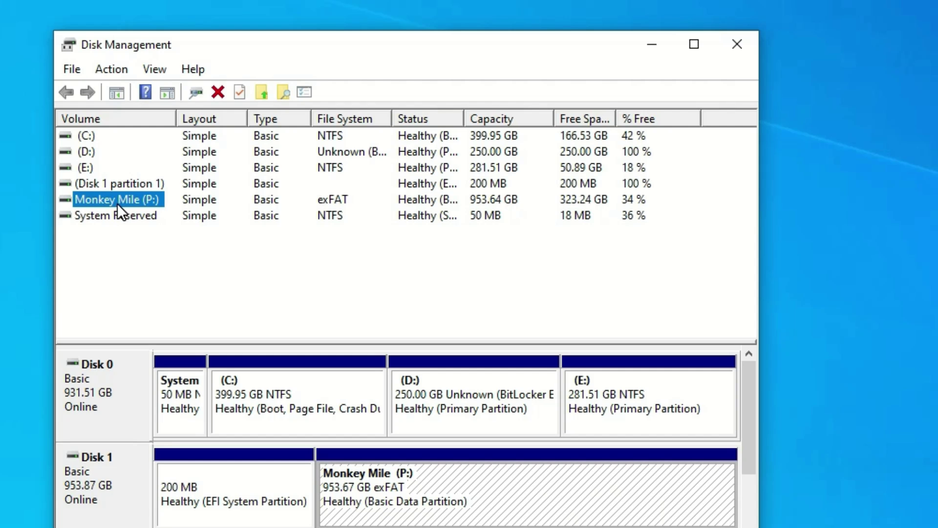
{"action": "right_click", "coordinate": [117, 203]}
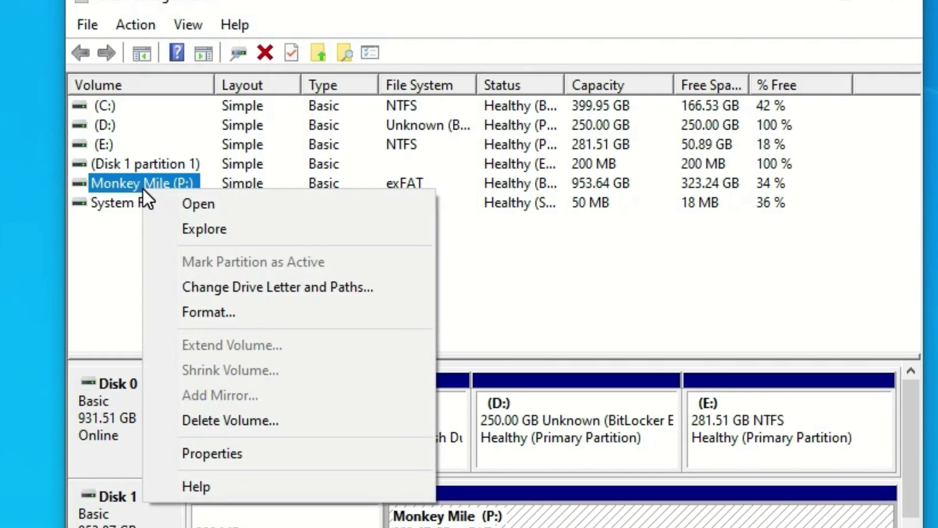
{"action": "left_click", "coordinate": [181, 318]}
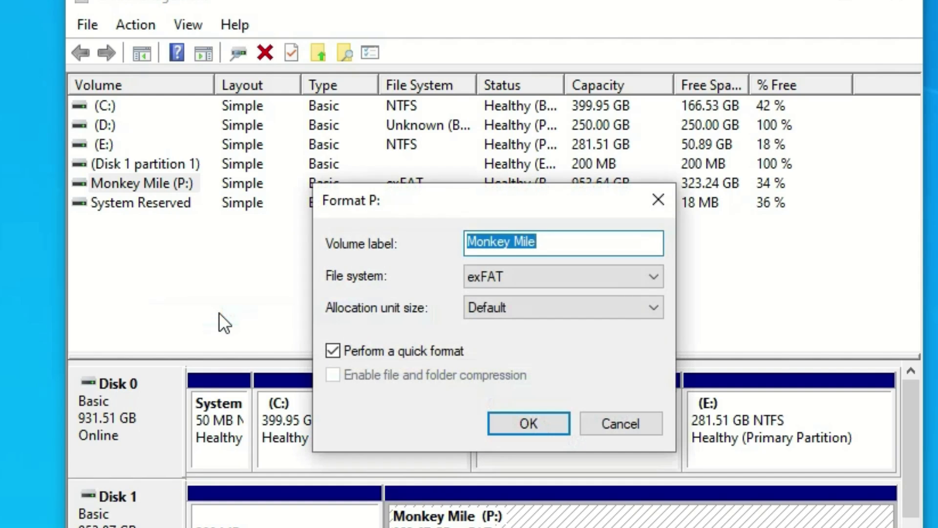
{"action": "left_click", "coordinate": [502, 278]}
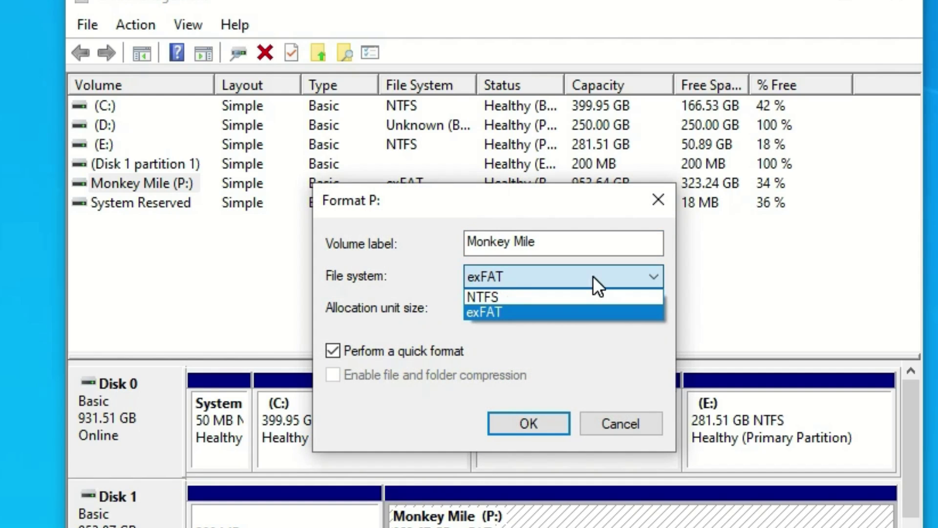
{"action": "left_click", "coordinate": [495, 314]}
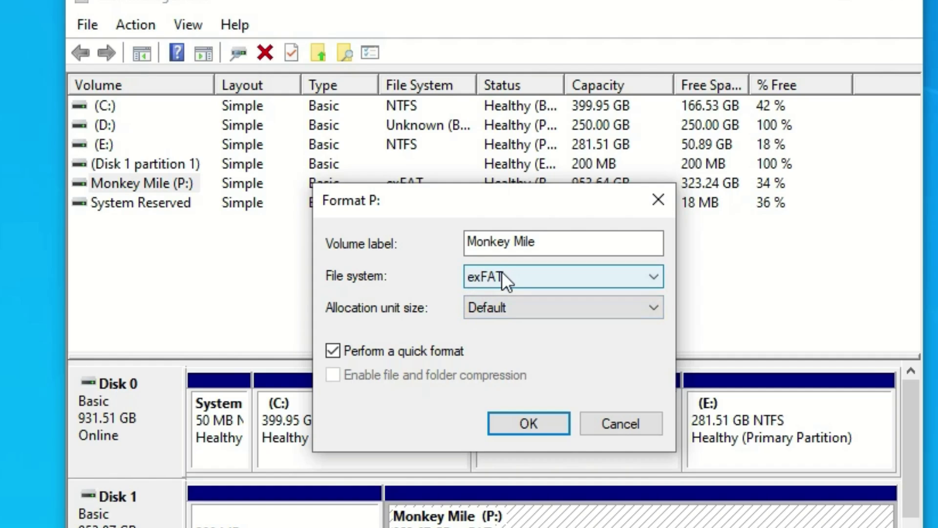